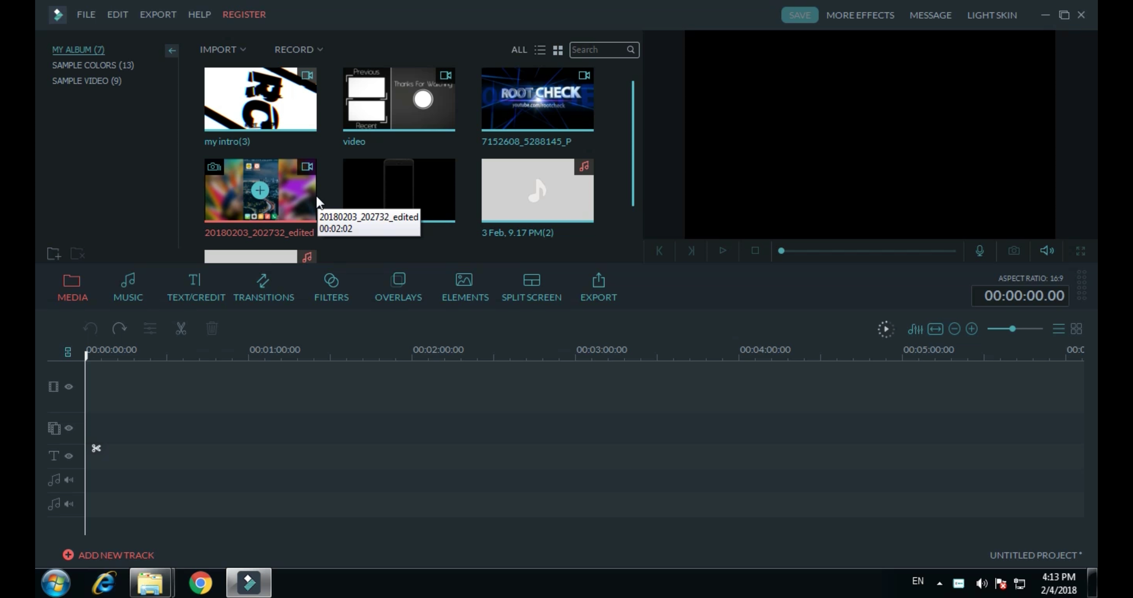
Place the clips 7152608_5288145_P, 20180203_202732_edited and video end to end on the video track, in that order
click(440, 115)
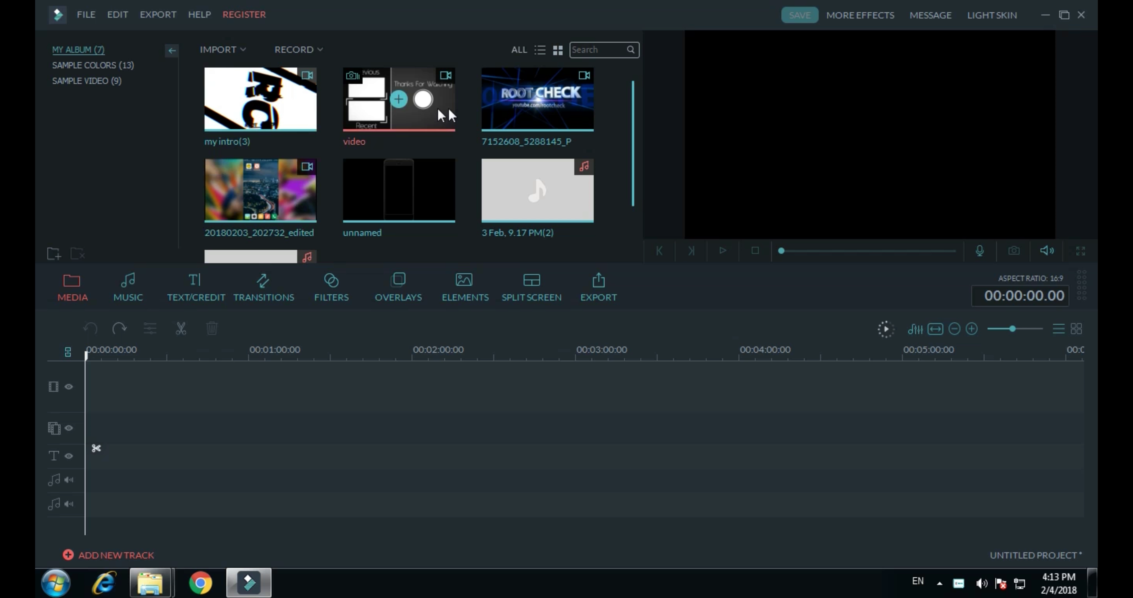
drag(494, 111, 105, 379)
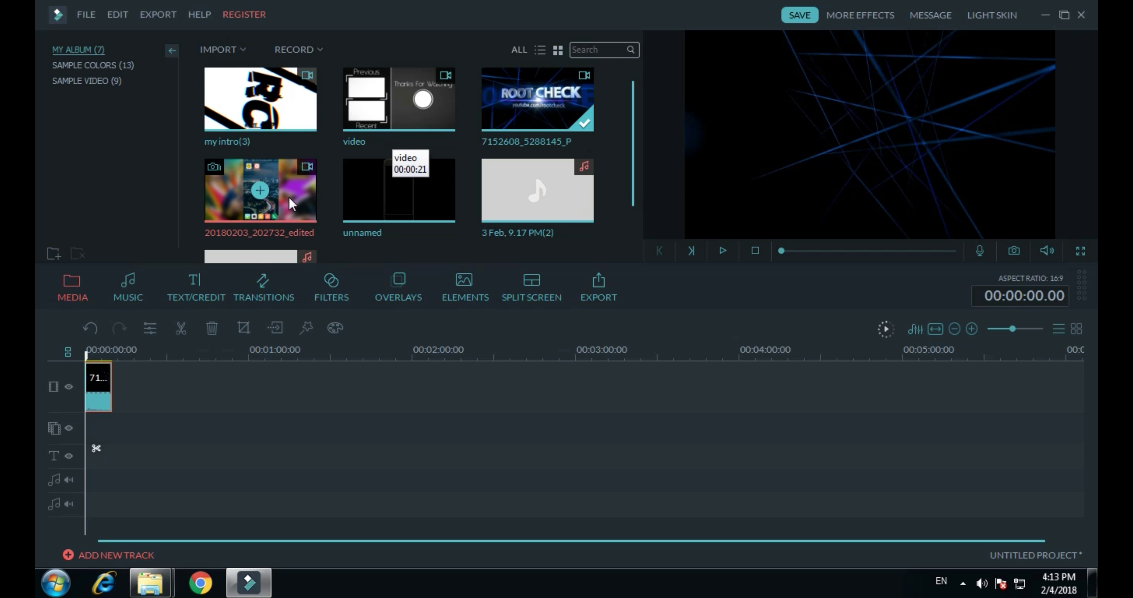
drag(288, 196, 175, 383)
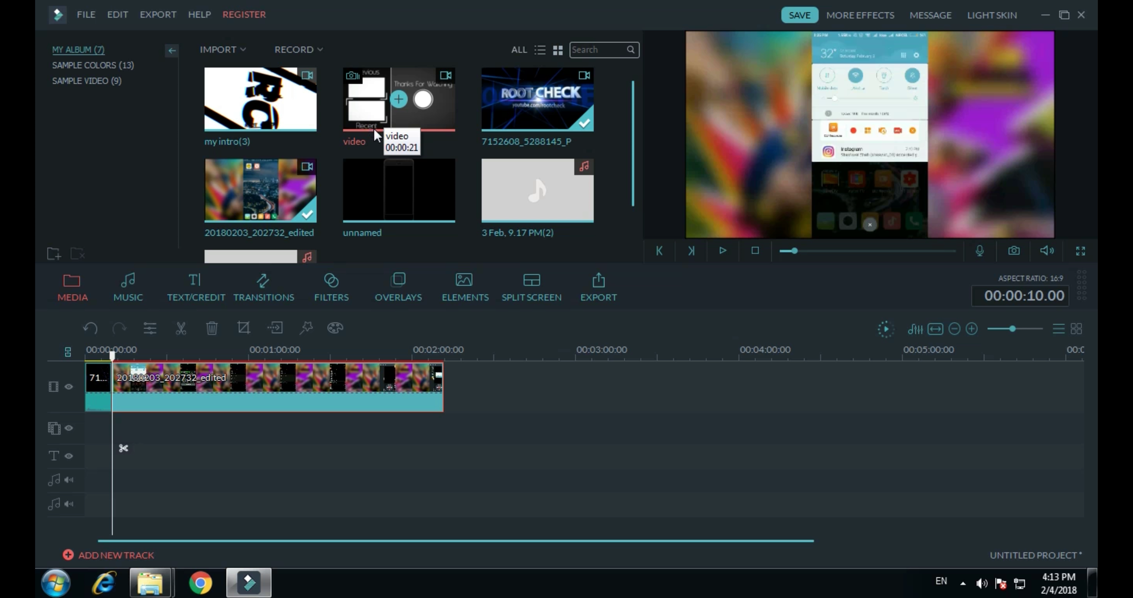
drag(397, 117, 461, 376)
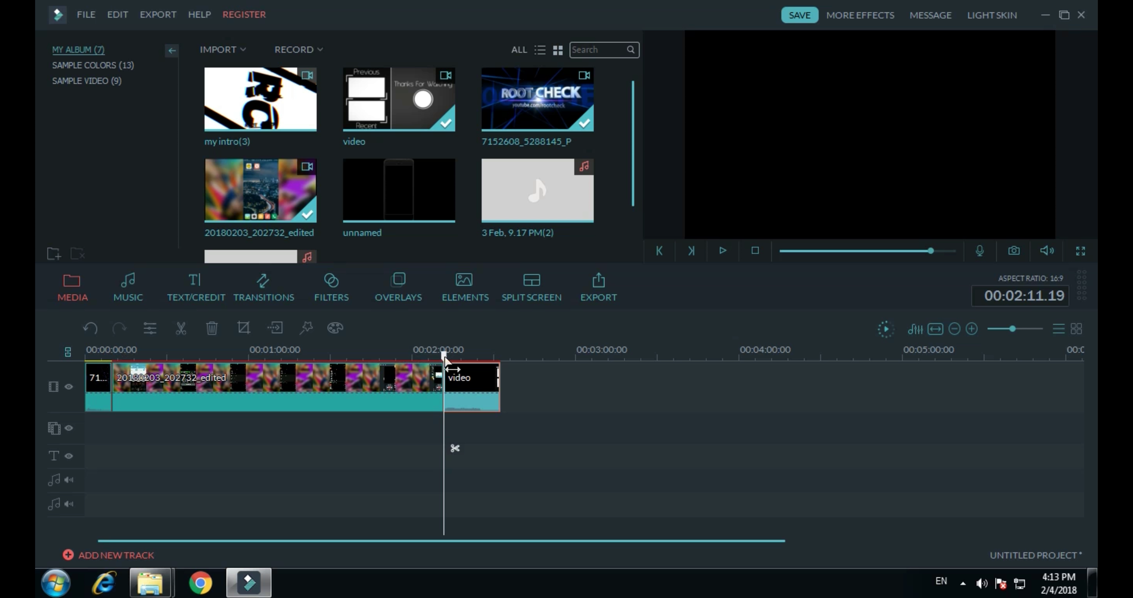
Add the unknown-brain inspiration music to the first audio track, starting where the 20180203_202732_edited clip begins
drag(447, 353, 85, 355)
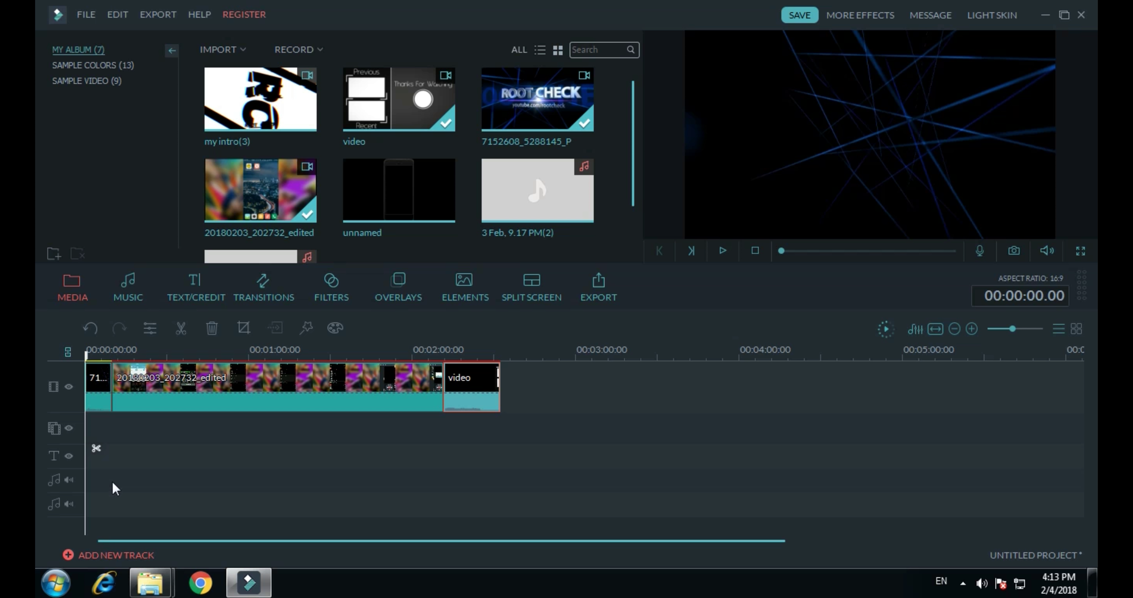
click(86, 352)
mouse_move(88, 359)
mouse_down()
mouse_move(117, 356)
mouse_move(71, 353)
mouse_up()
click(445, 239)
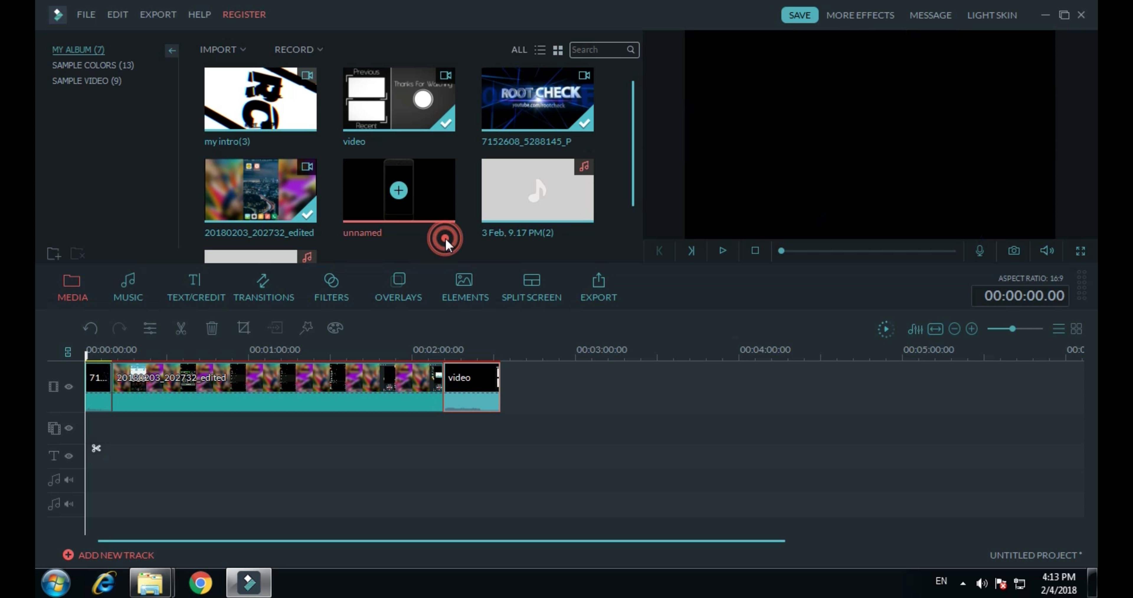
scroll(375, 245, down, 2)
drag(294, 210, 103, 457)
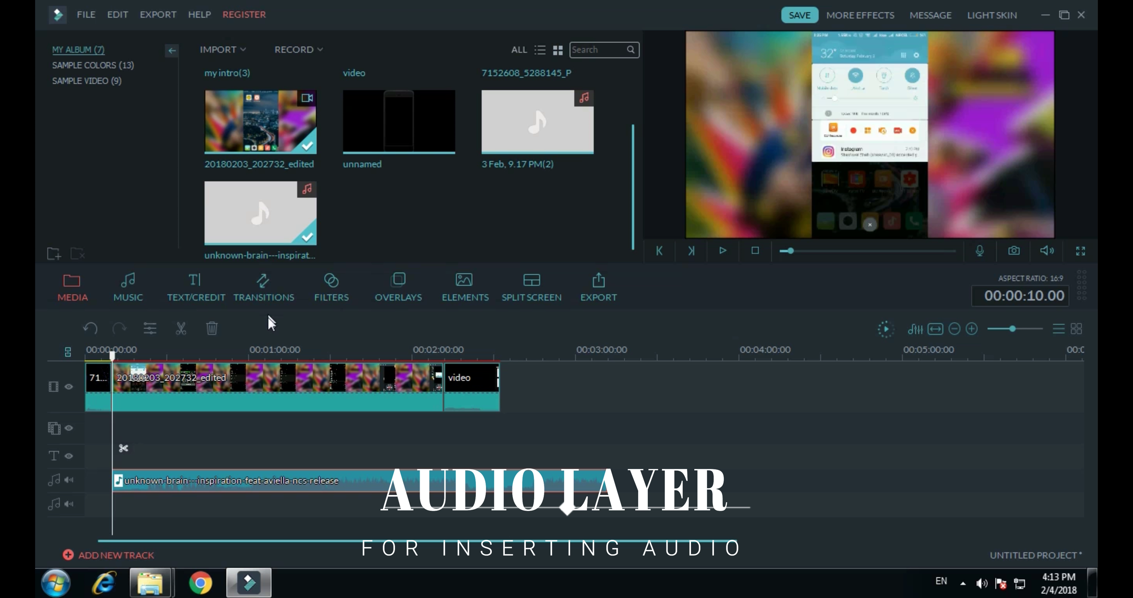
Preview the project from the start past the intro to check the added music, and pause playback
drag(111, 356, 86, 354)
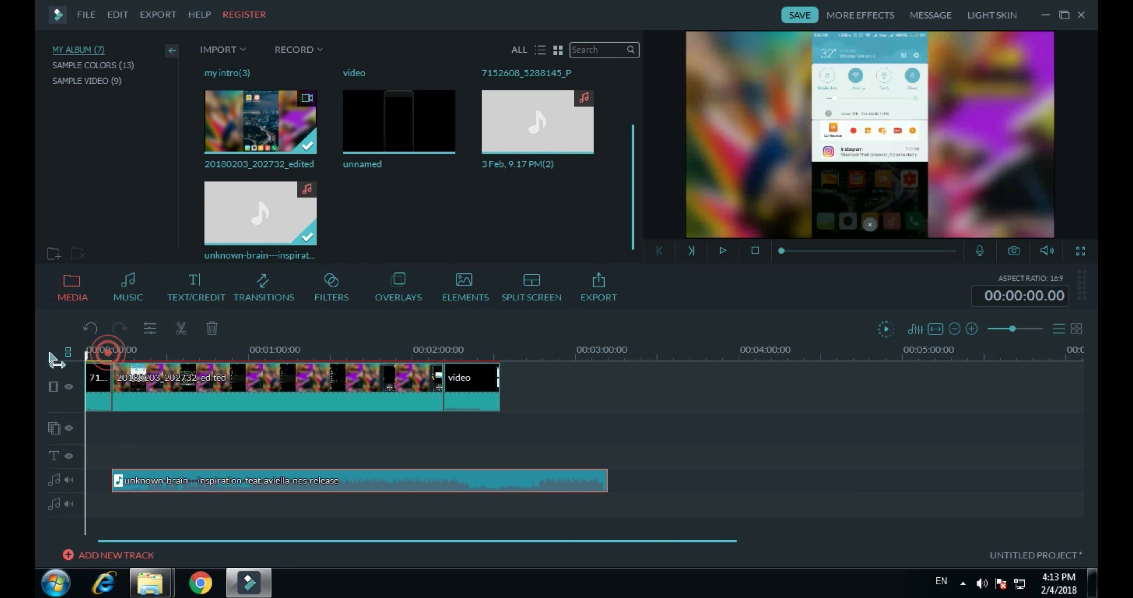
click(723, 251)
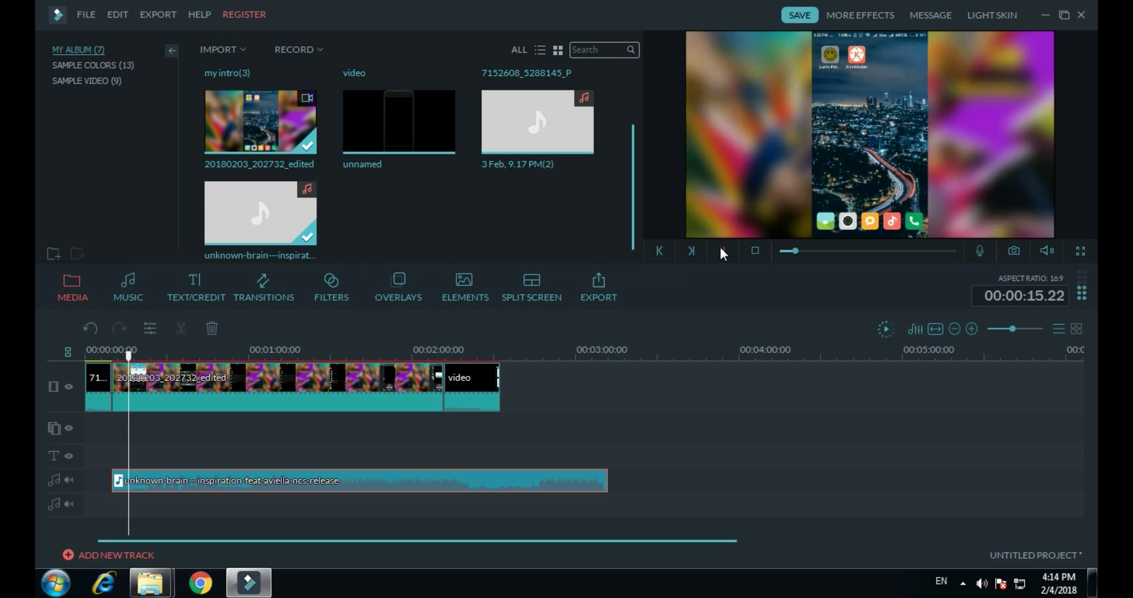
click(723, 251)
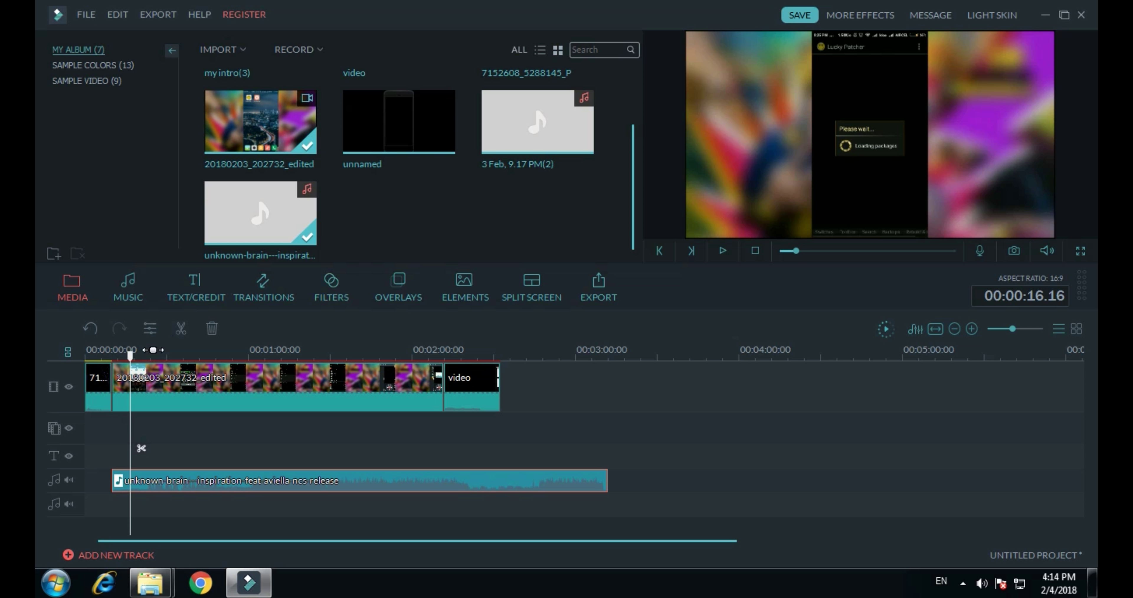
Add the 3 Feb, 9.17 PM(2) audio to the second audio track, aligned with the music's start, and preview from the beginning
drag(130, 357, 85, 358)
drag(516, 132, 114, 508)
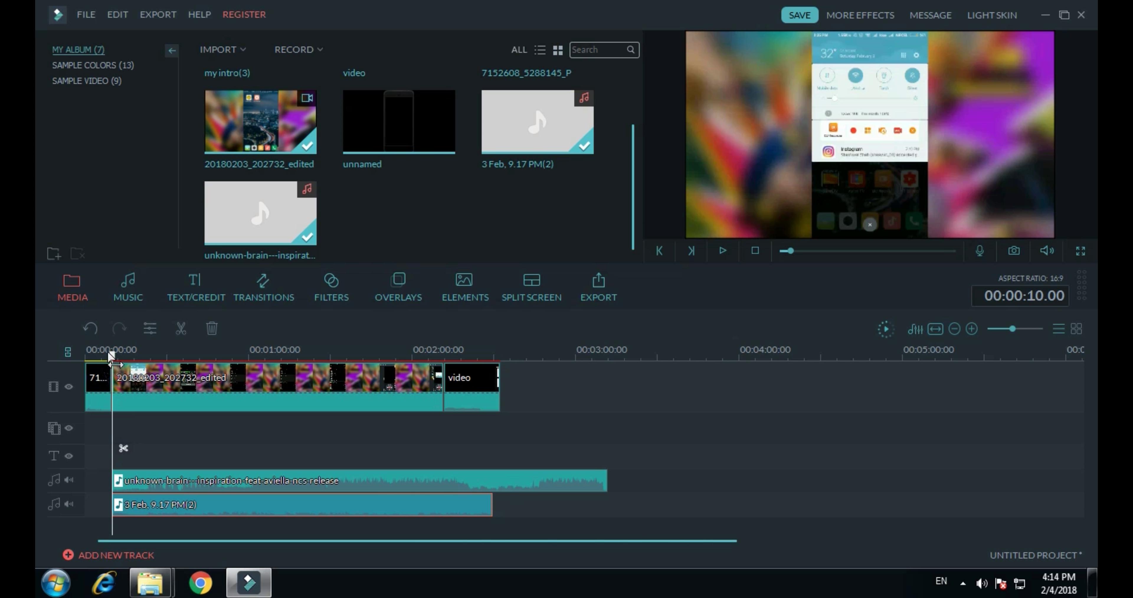
drag(112, 359, 87, 354)
click(723, 251)
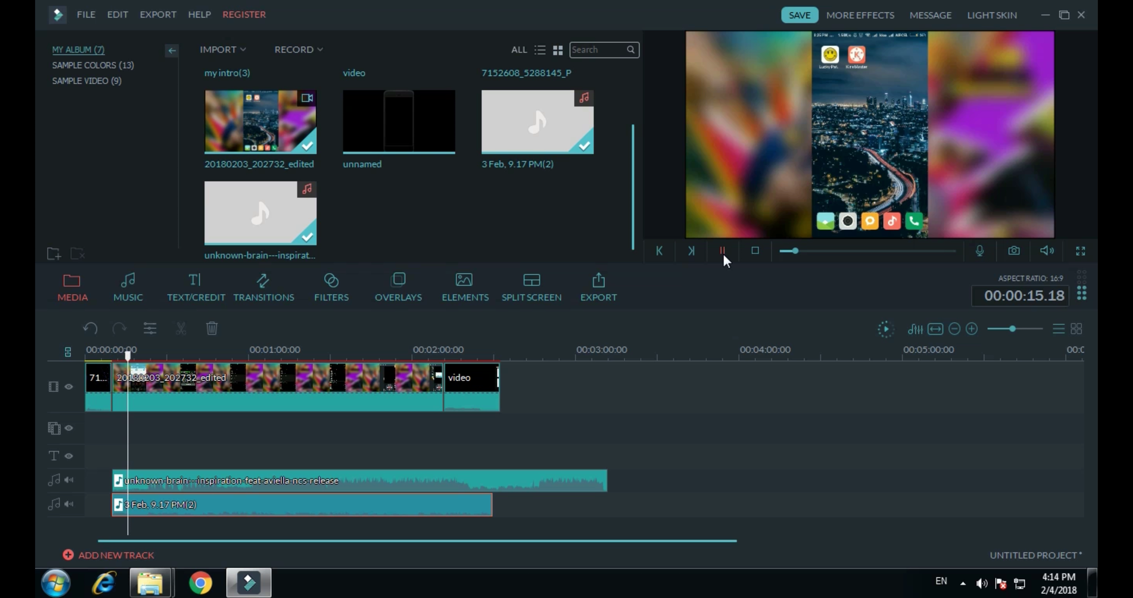
click(723, 252)
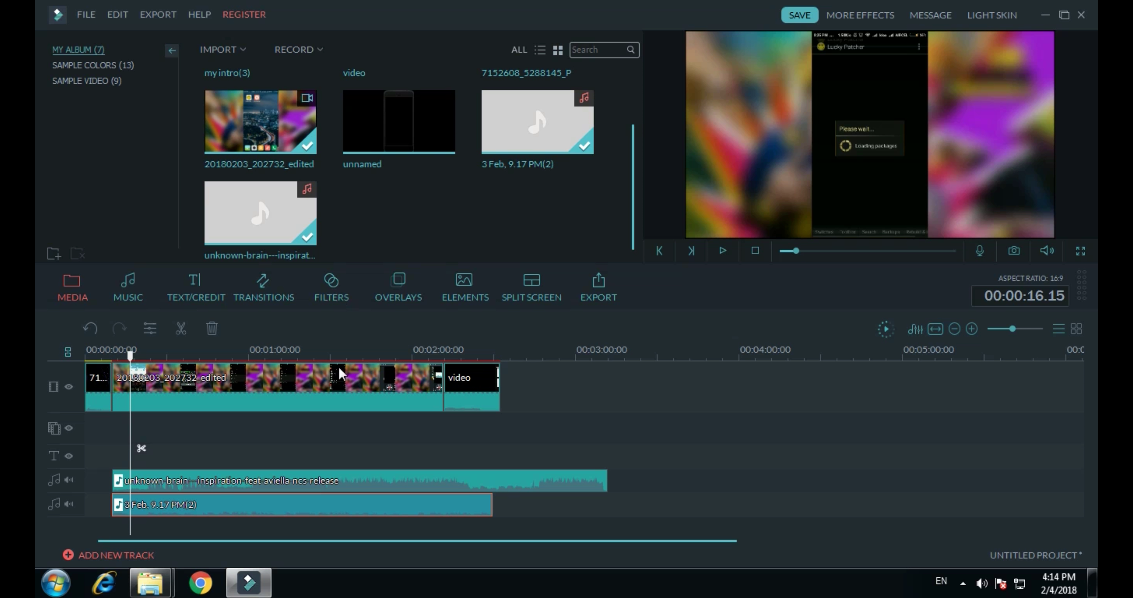
Insert the LOGO image from the Desktop folder between the intro and the 20180203_202732_edited clip, and preview from the beginning
mouse_move(167, 584)
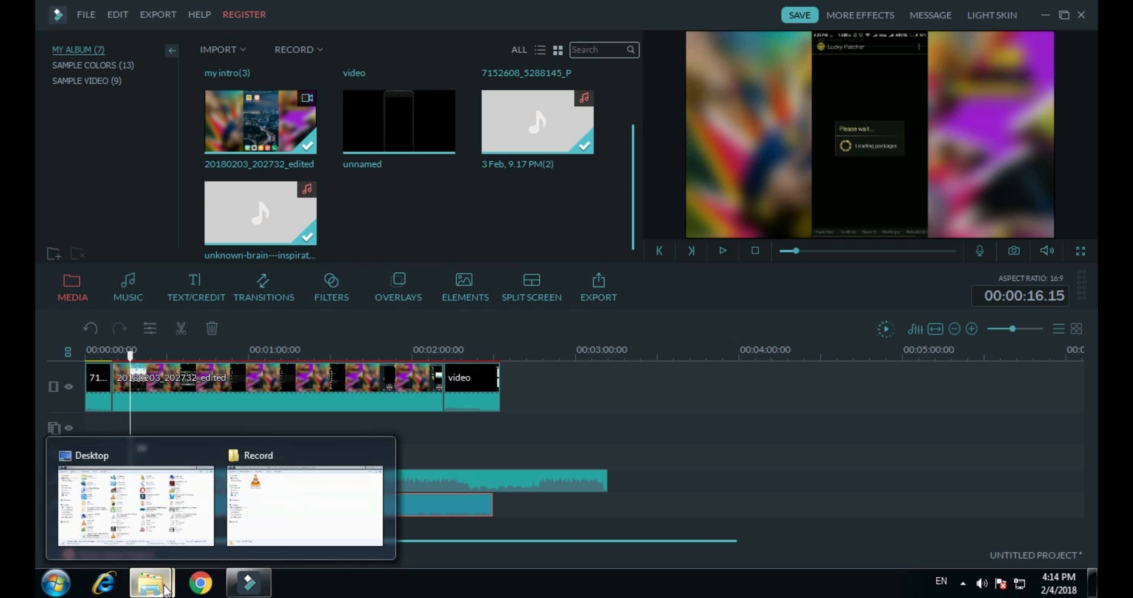
click(196, 539)
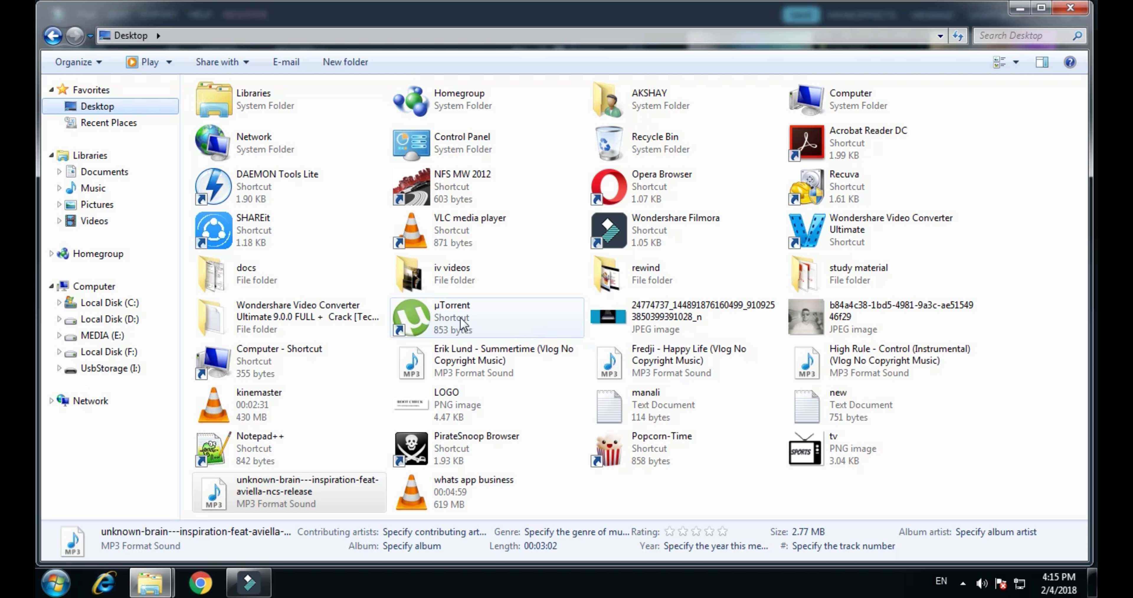
mouse_move(445, 404)
mouse_down()
mouse_move(281, 523)
mouse_move(241, 584)
mouse_move(253, 591)
mouse_move(271, 543)
mouse_move(140, 439)
mouse_move(396, 382)
mouse_move(445, 387)
mouse_up()
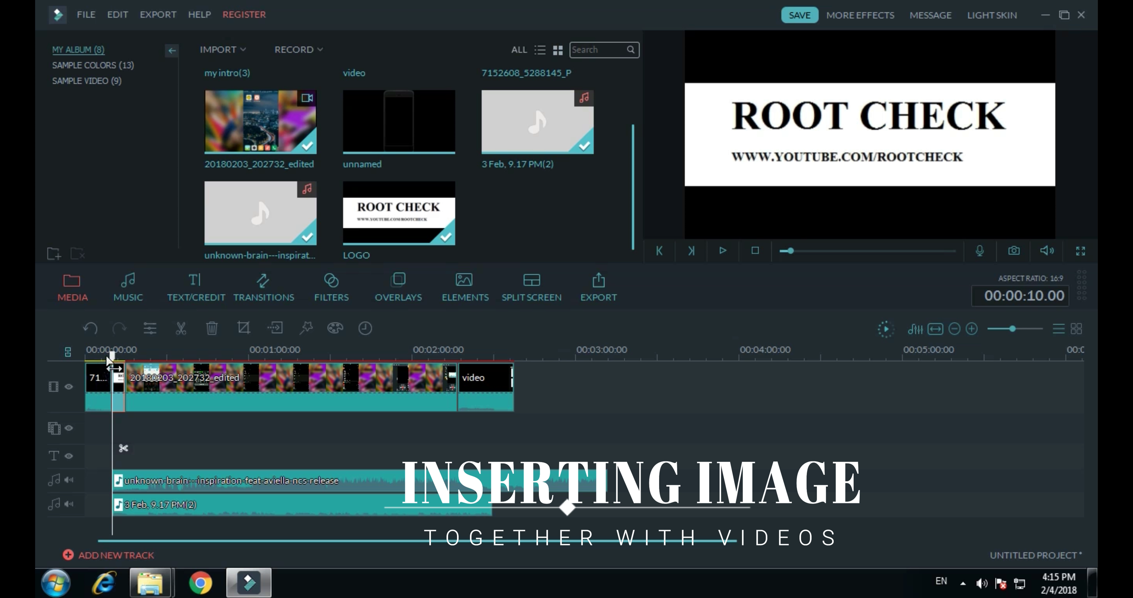
drag(112, 357, 86, 358)
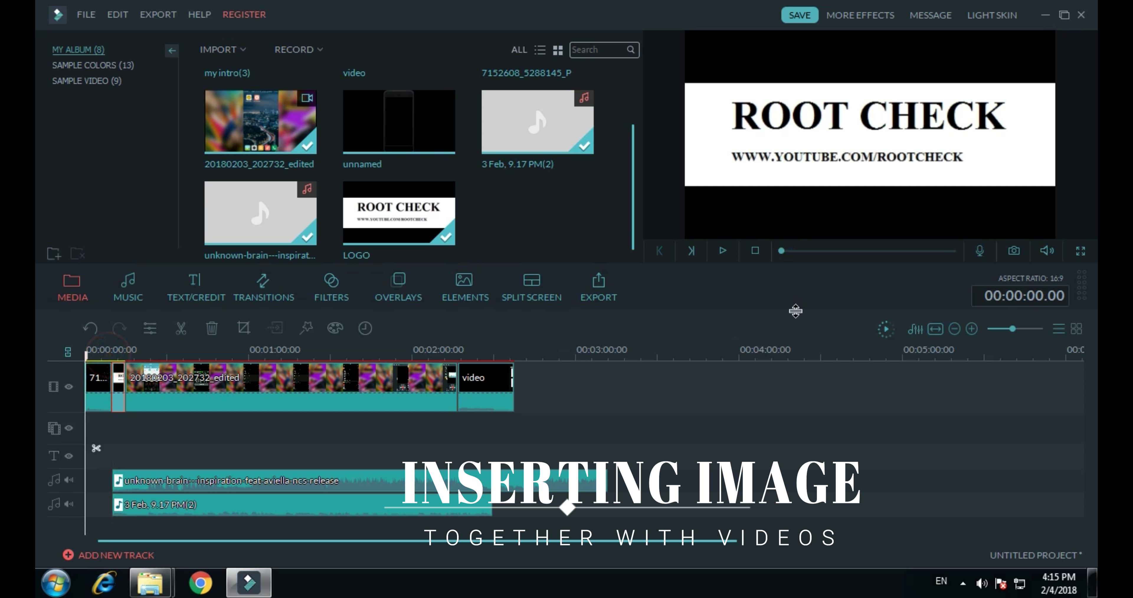
click(726, 251)
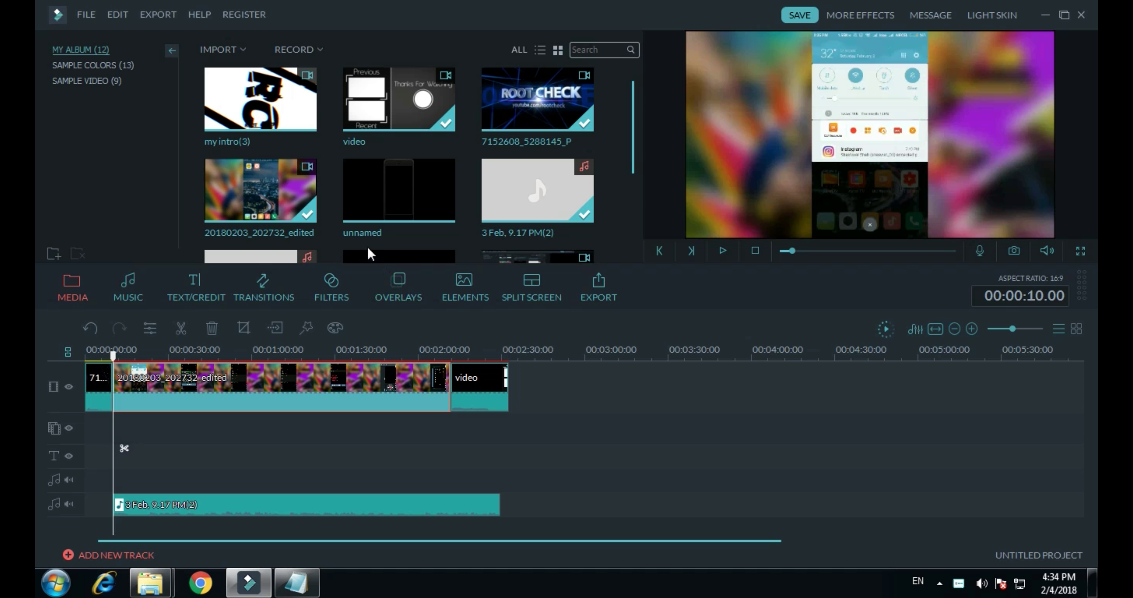
Shorten the 3 Feb, 9.17 PM(2) audio to end at about 1:18 and the 20180203_202732_edited clip to end at about 2:08
click(451, 504)
drag(500, 504, 304, 504)
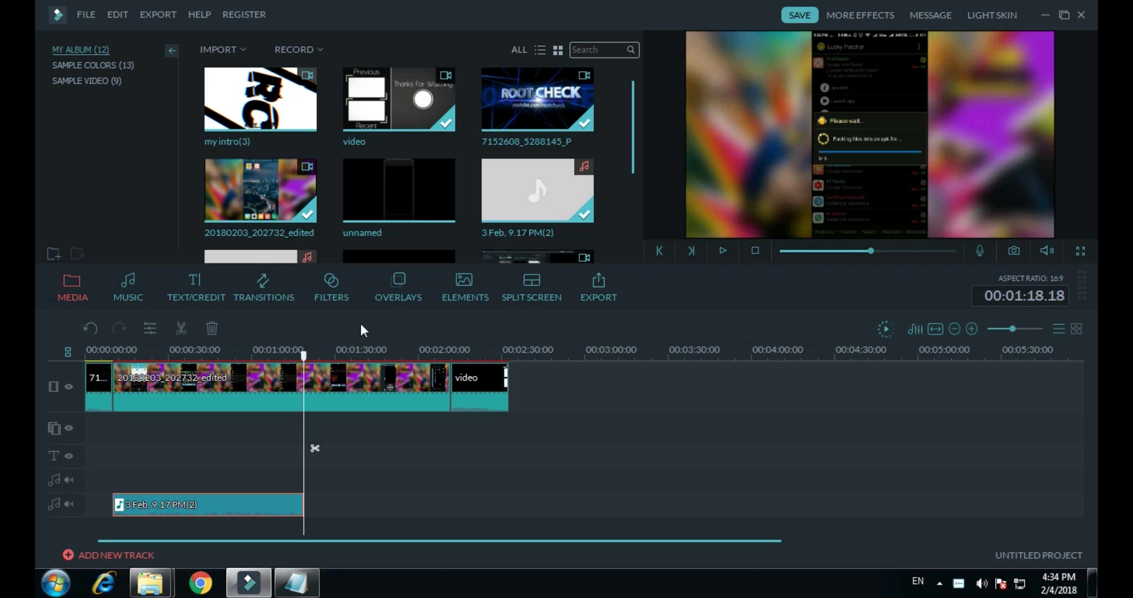
click(190, 402)
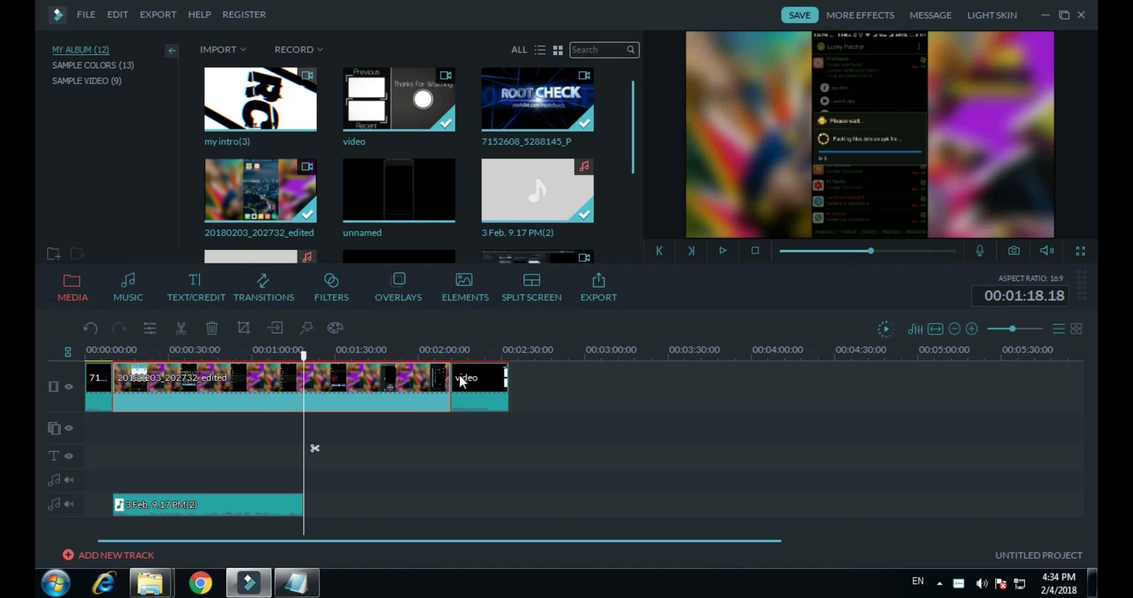
mouse_move(449, 376)
mouse_down()
mouse_move(341, 392)
mouse_move(439, 395)
mouse_up()
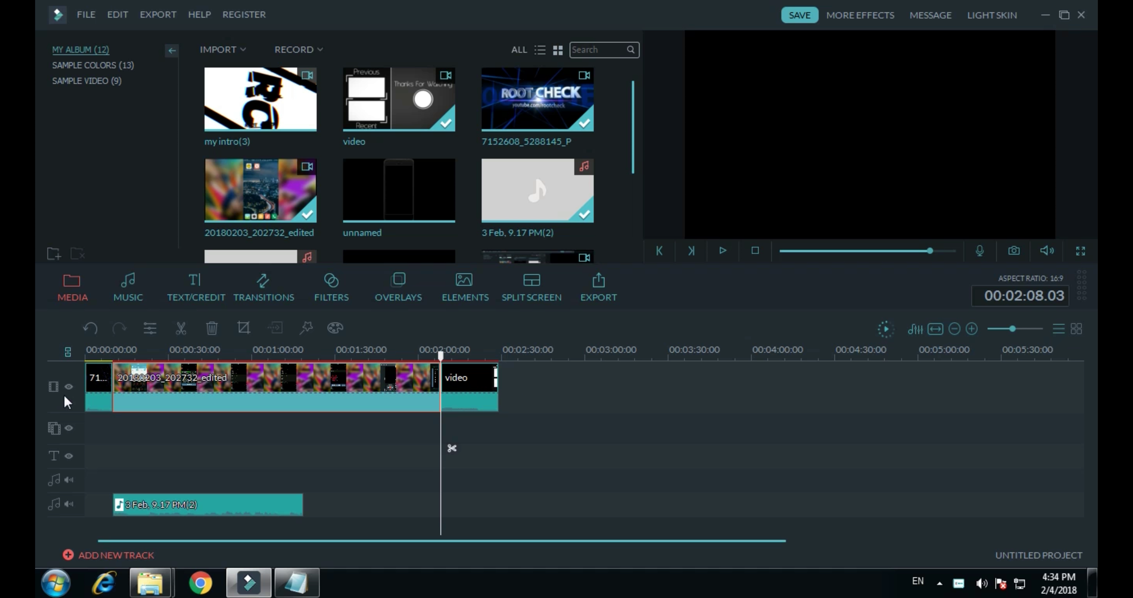
click(99, 385)
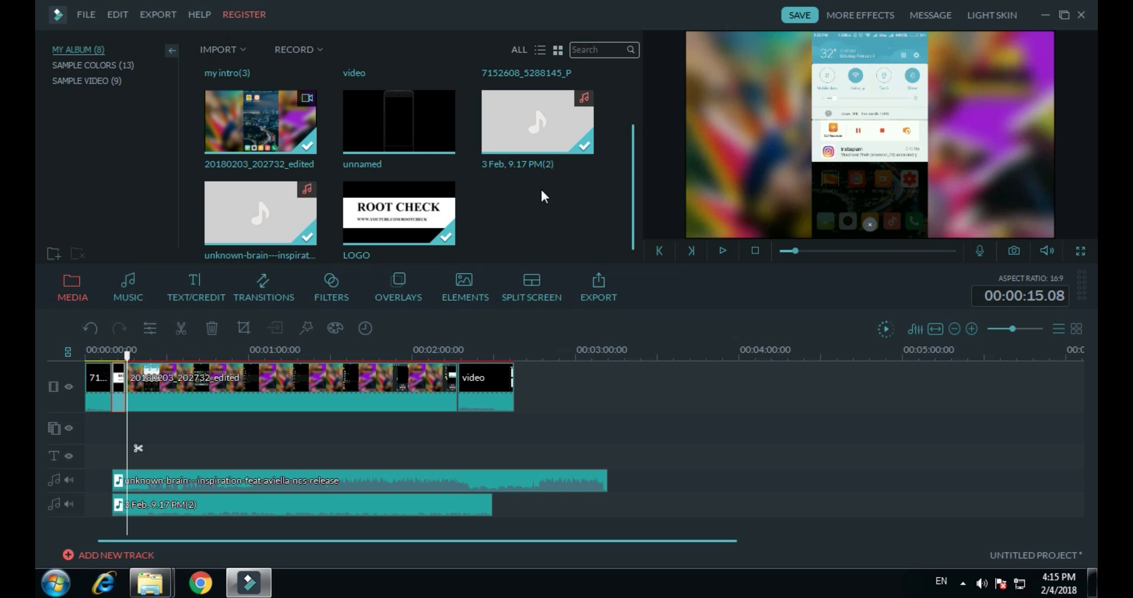
Zoom the timeline in slightly and return the playhead to the start of the project
drag(632, 215, 629, 168)
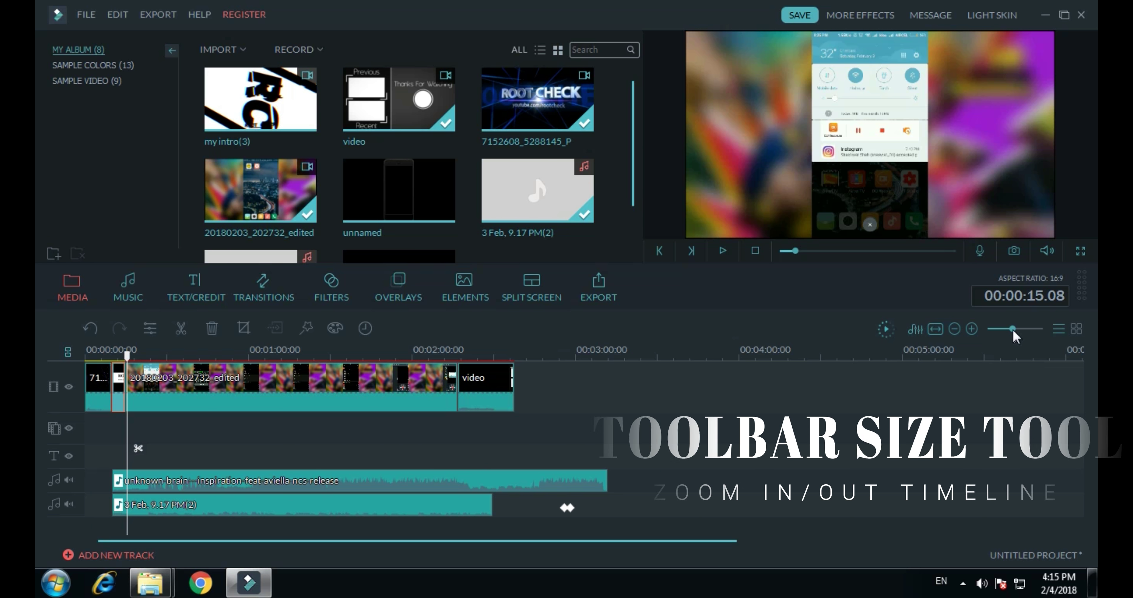
drag(1013, 330, 1013, 333)
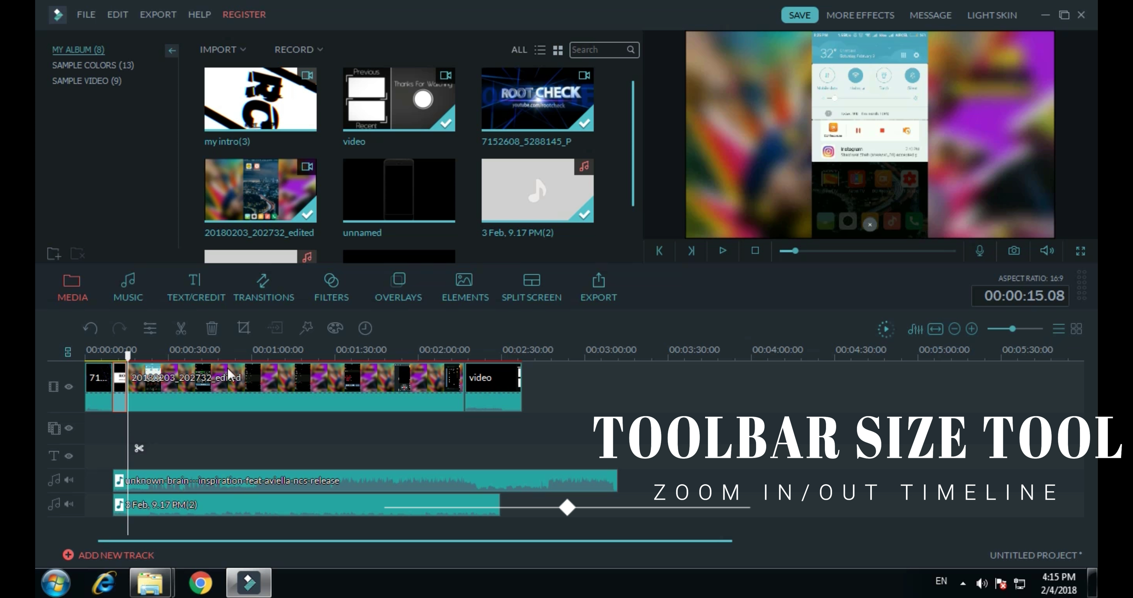
drag(127, 356, 86, 379)
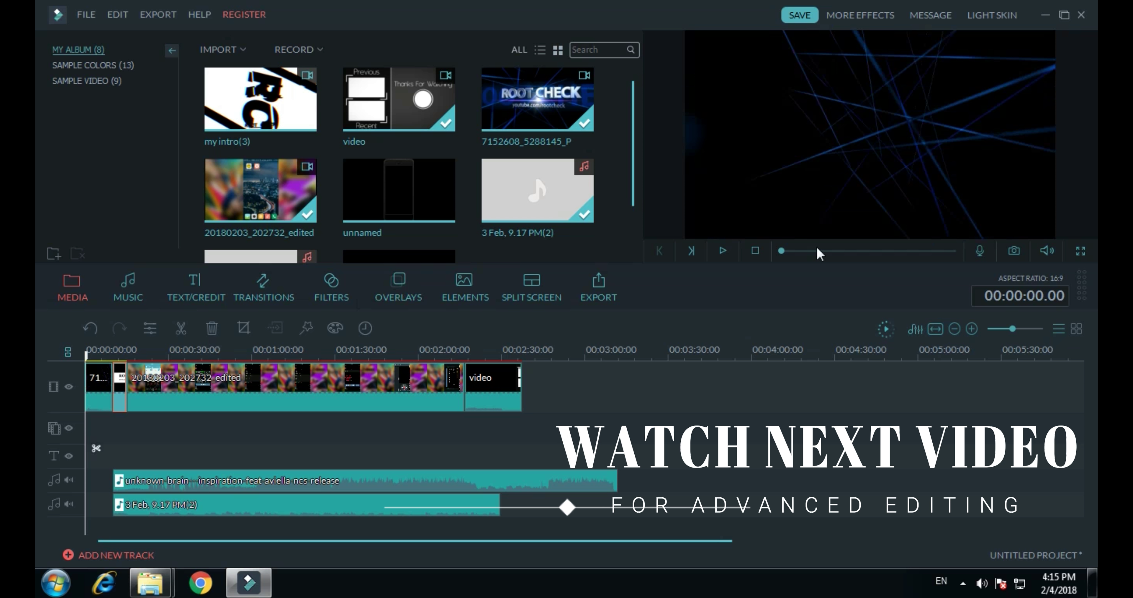